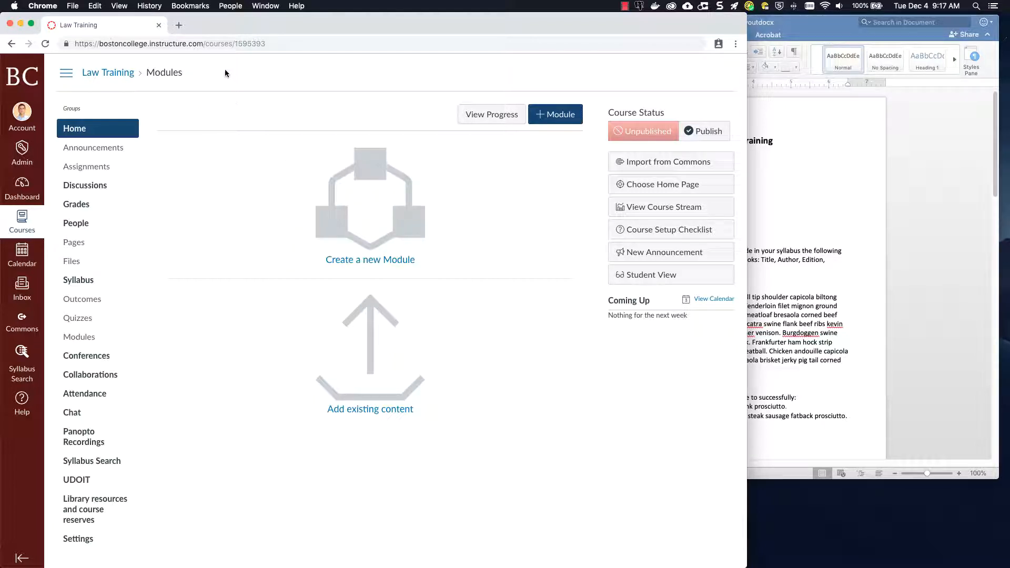
# Step: Log out of the current account and go to bc.edu/canvas
pyautogui.click(21, 118)
pyautogui.click(140, 136)
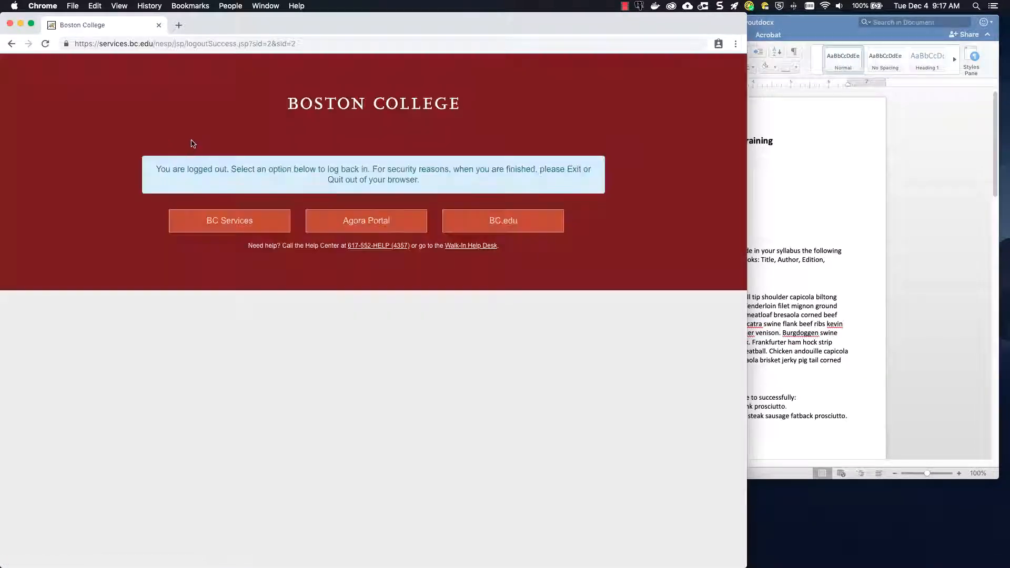
pyautogui.click(278, 45)
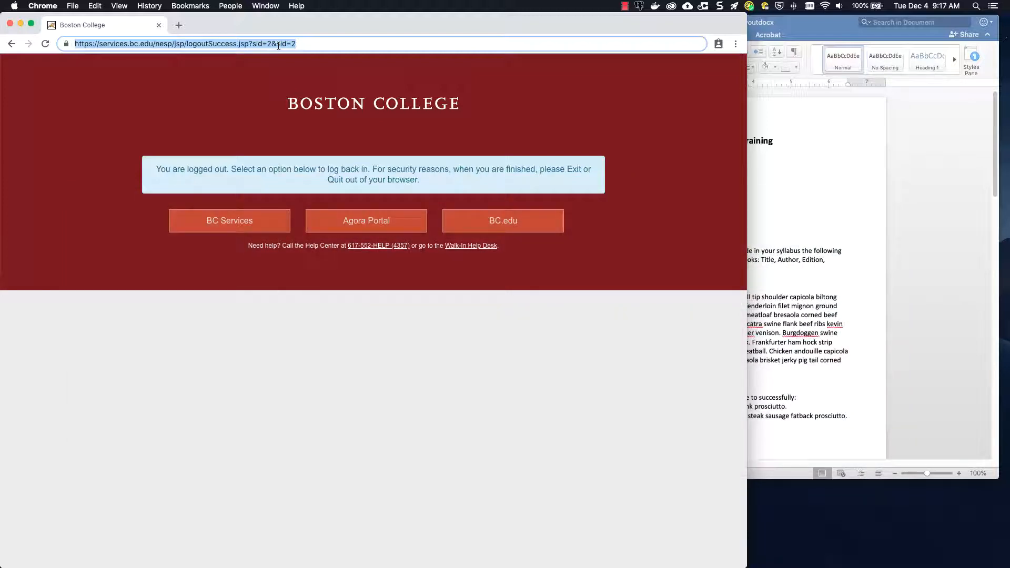
pyautogui.write('bc.edu')
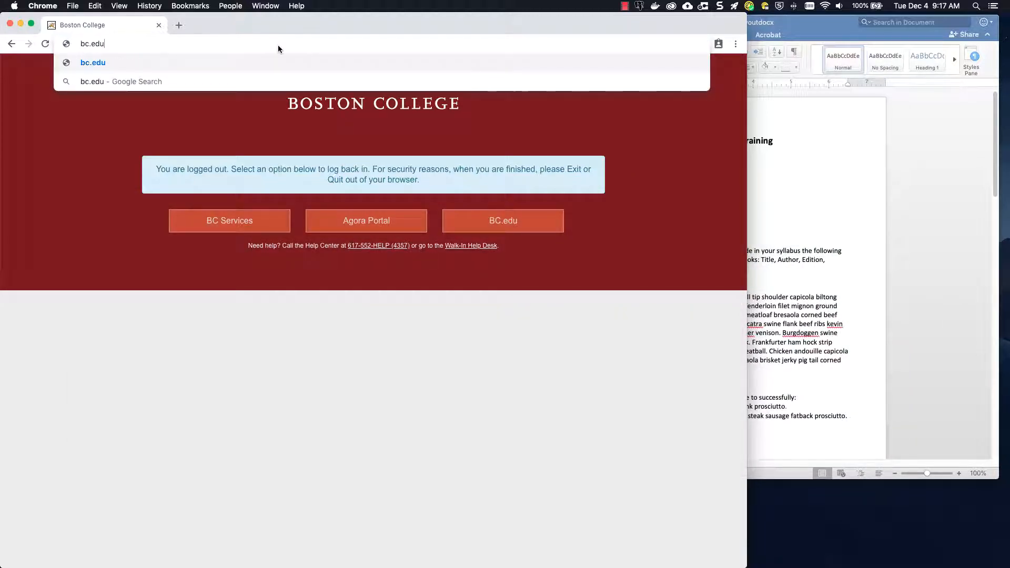
pyautogui.write('/canvas')
pyautogui.press('Return')
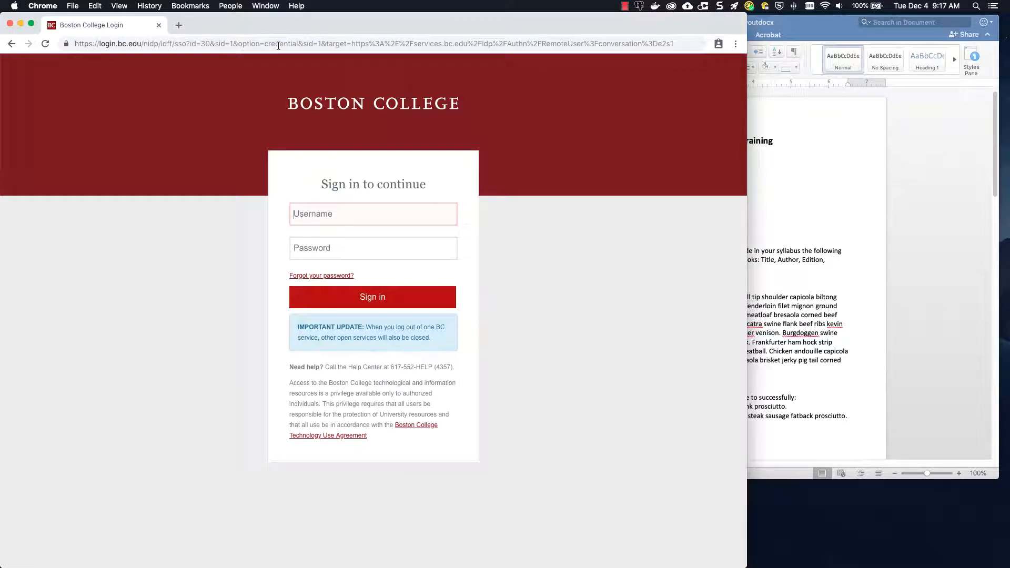
# Step: Sign in to Boston College by entering the account username and the account password
pyautogui.write('hidalgo')
pyautogui.press('Tab')
pyautogui.write('••••••••')
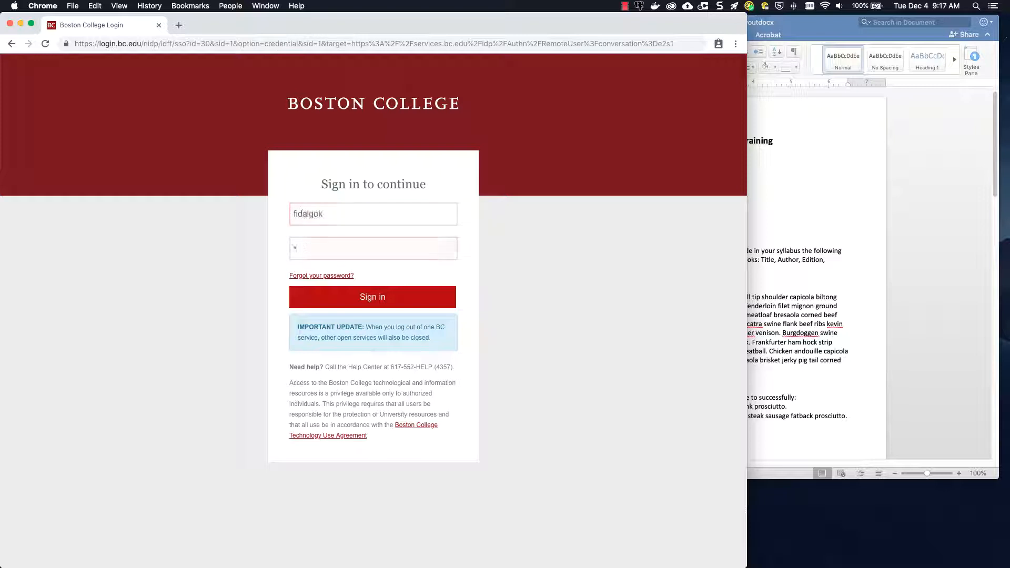
pyautogui.press('Return')
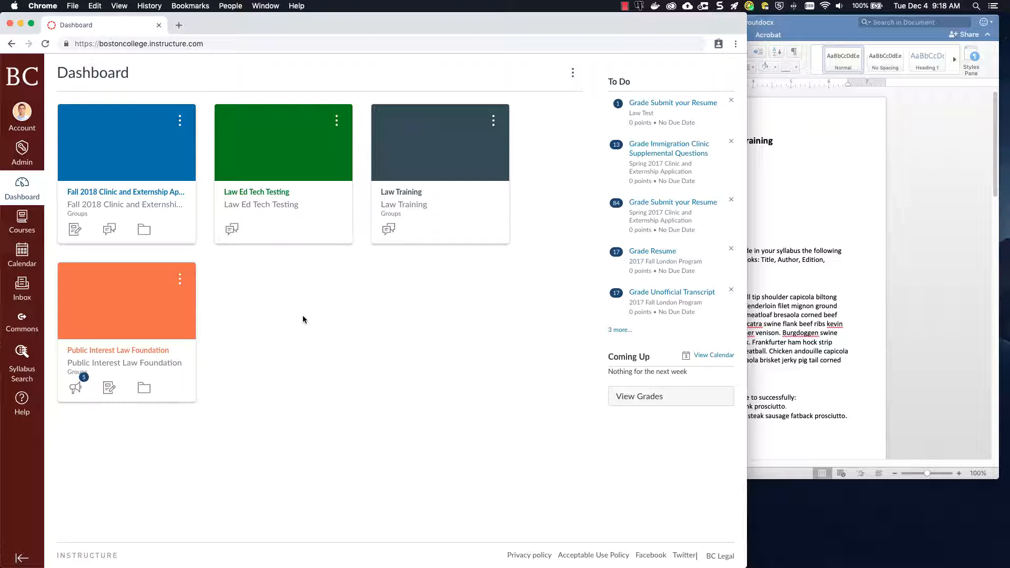
# Step: Open the Law Training course and set its home page to Syllabus
pyautogui.click(406, 194)
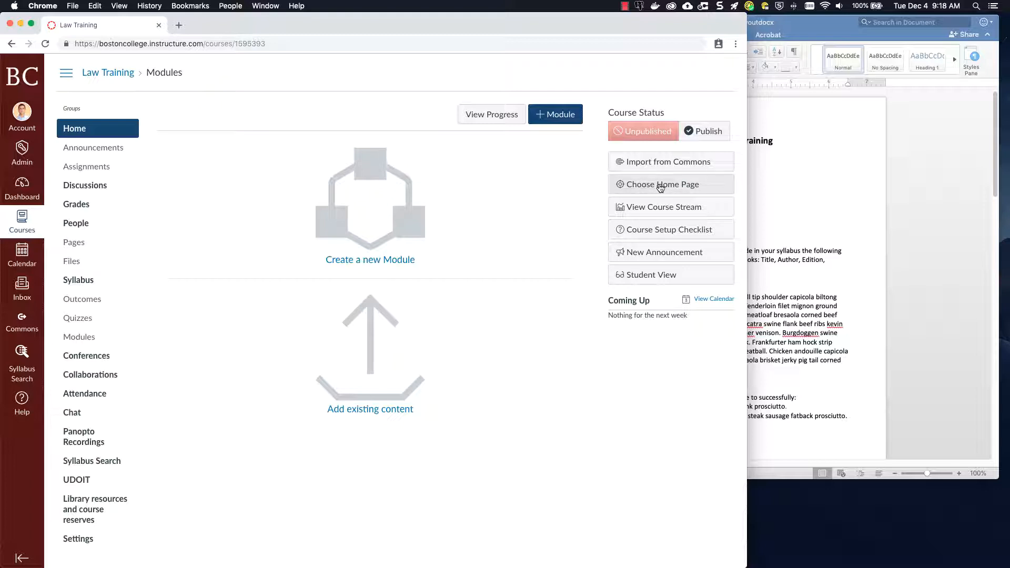
pyautogui.click(636, 183)
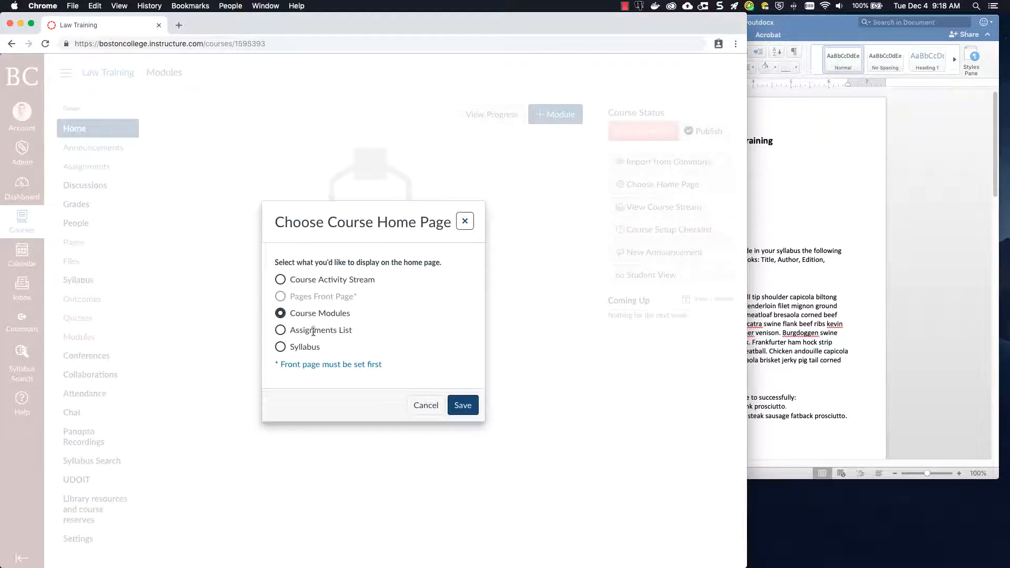
pyautogui.click(279, 346)
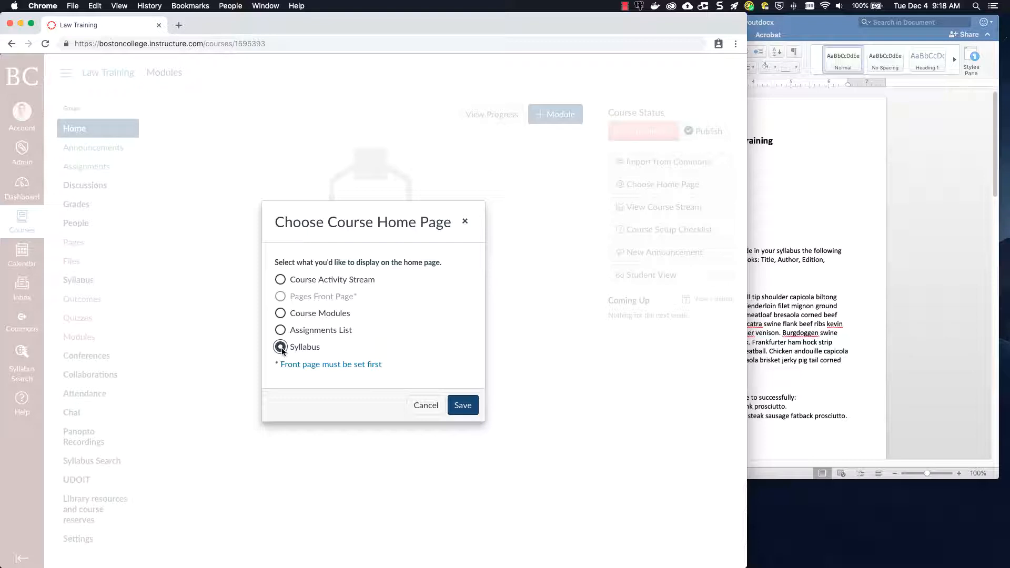
pyautogui.click(471, 410)
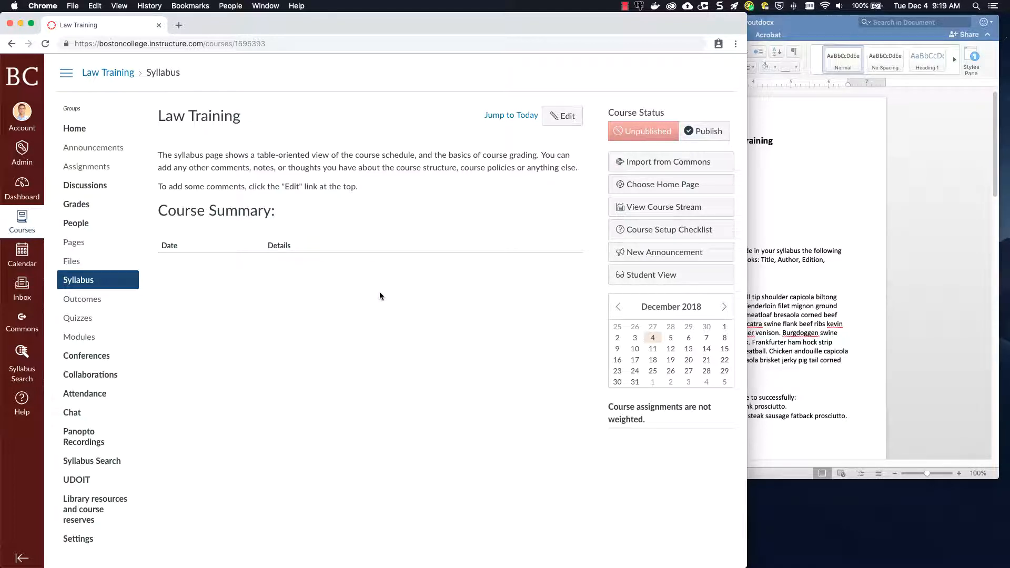
# Step: Edit the Law Training syllabus and paste the entire contents of the Sample Syllabus Layout document from Word into the description
pyautogui.click(568, 116)
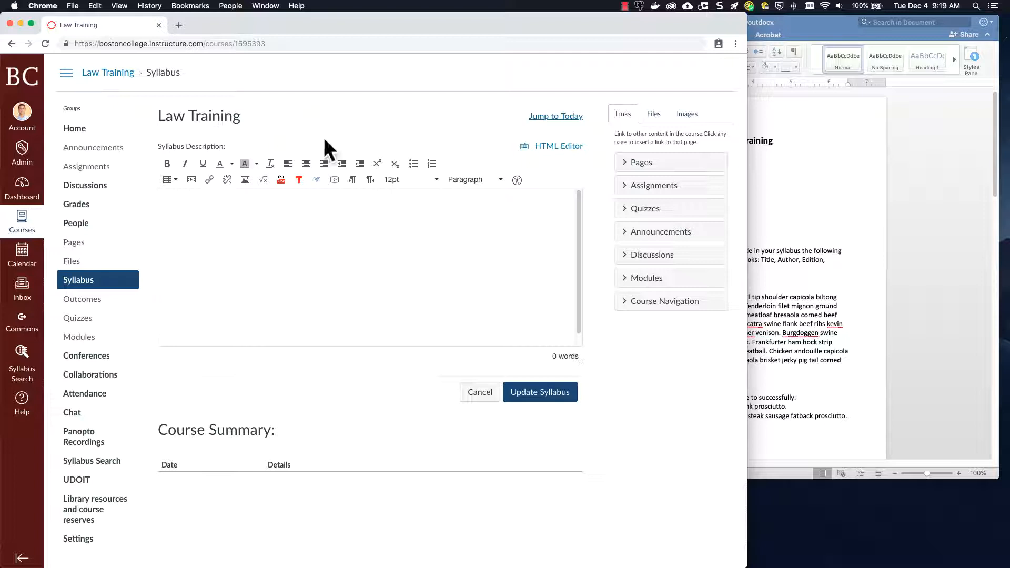
pyautogui.click(315, 259)
pyautogui.click(829, 226)
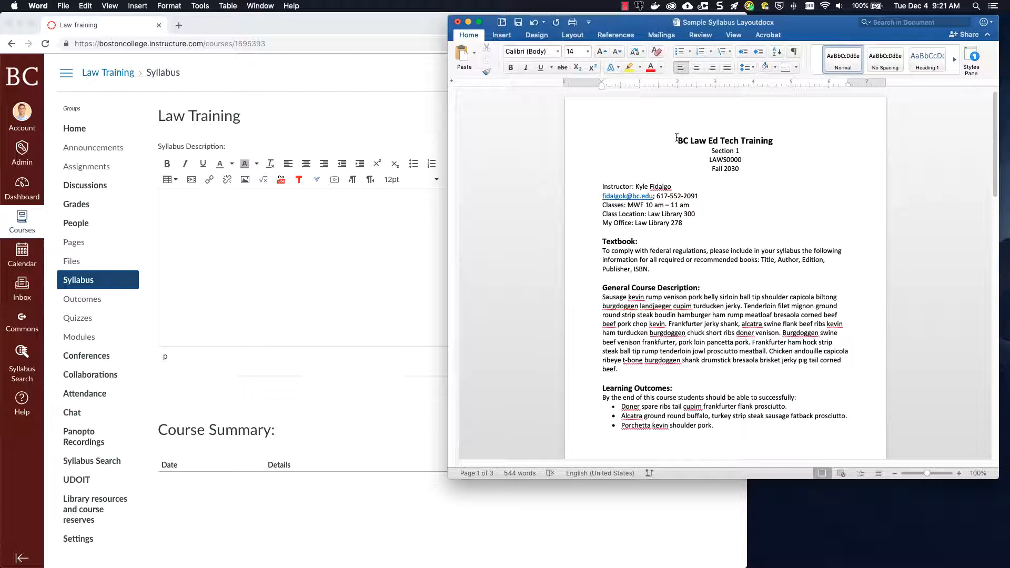
pyautogui.press('super+a')
pyautogui.scroll(-15, 753, 365)
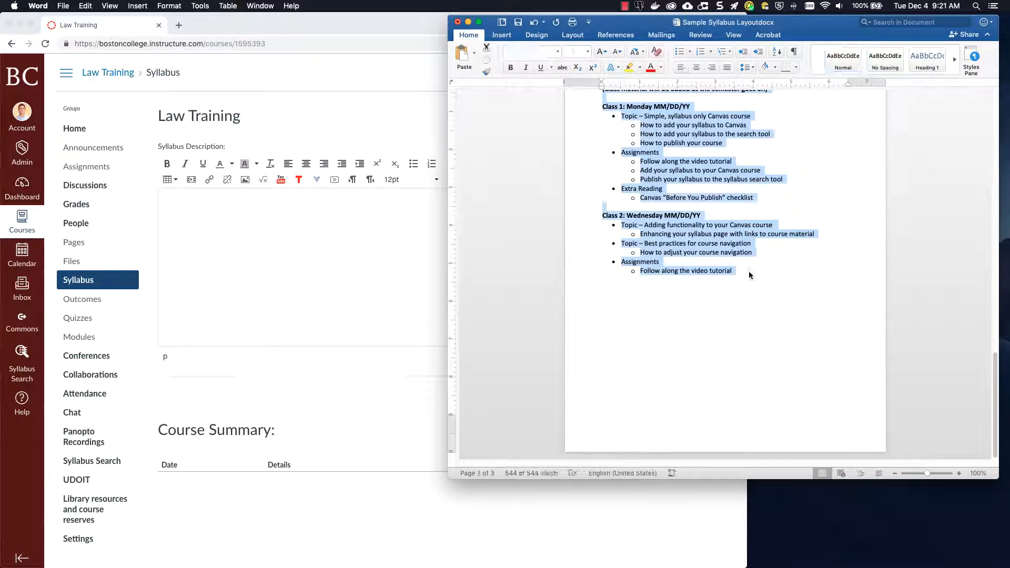
pyautogui.click(346, 244)
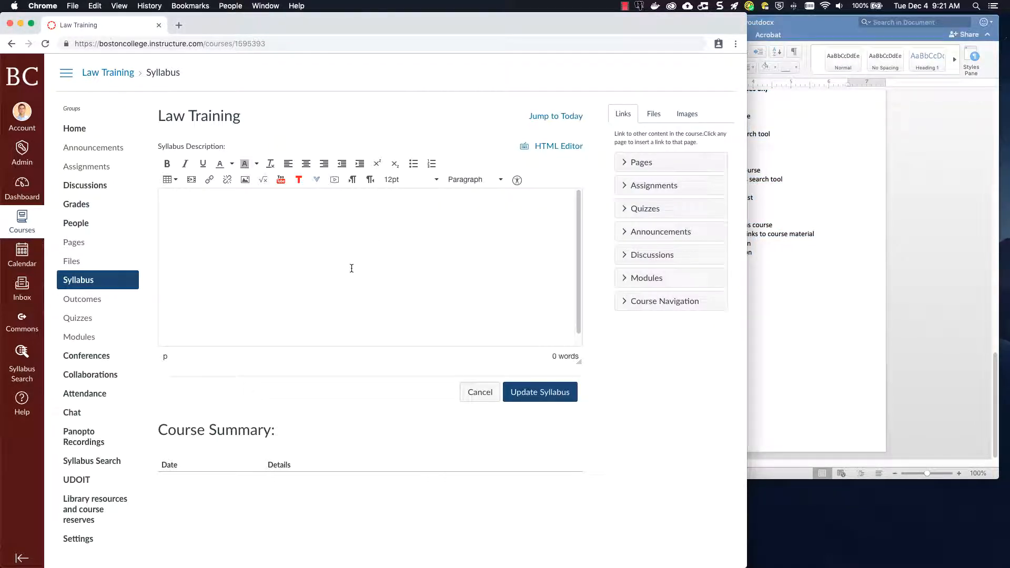
pyautogui.hotkey('ctrl', 'v')
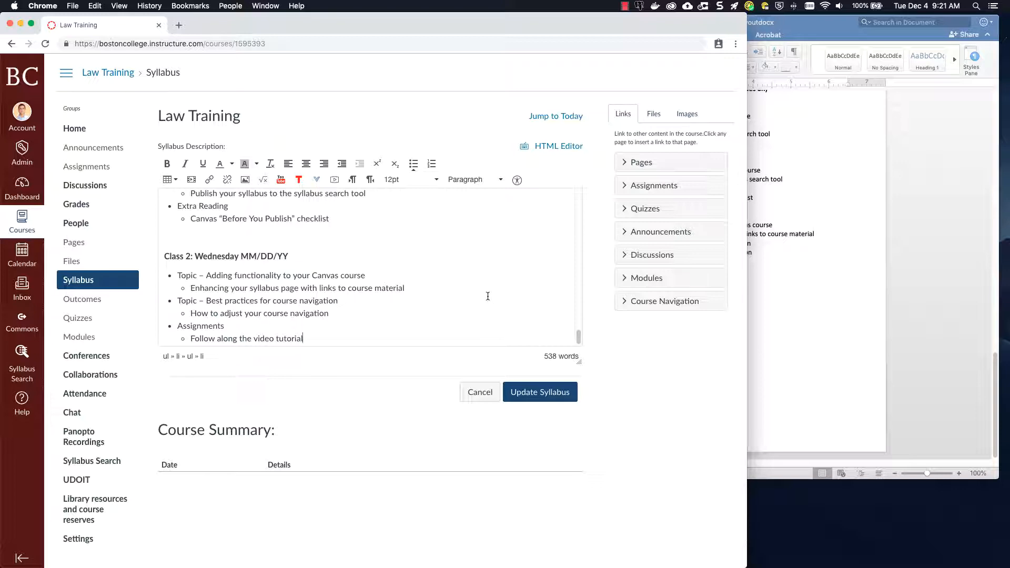
pyautogui.scroll(5, 487, 296)
pyautogui.scroll(10, 487, 296)
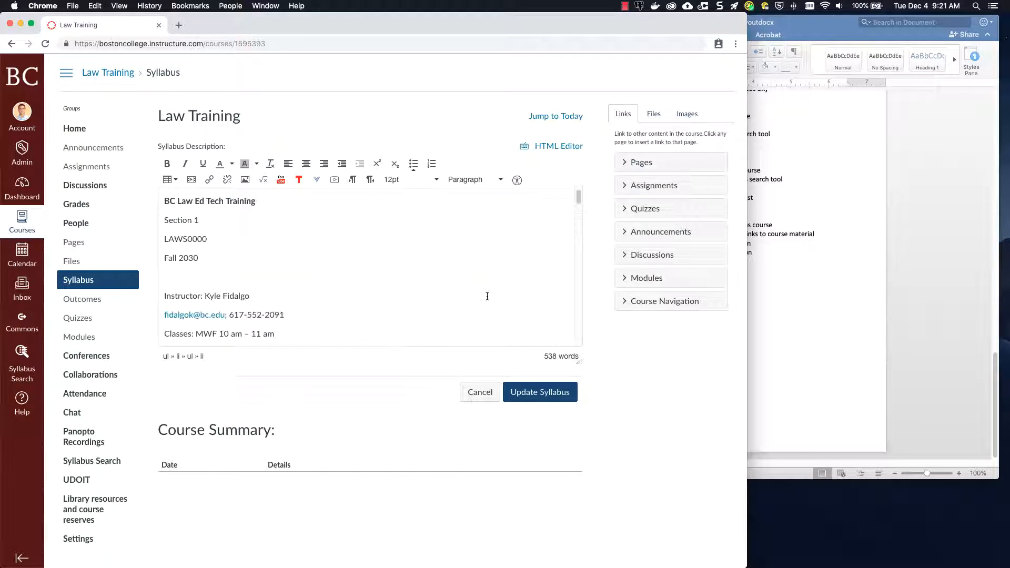
pyautogui.click(823, 238)
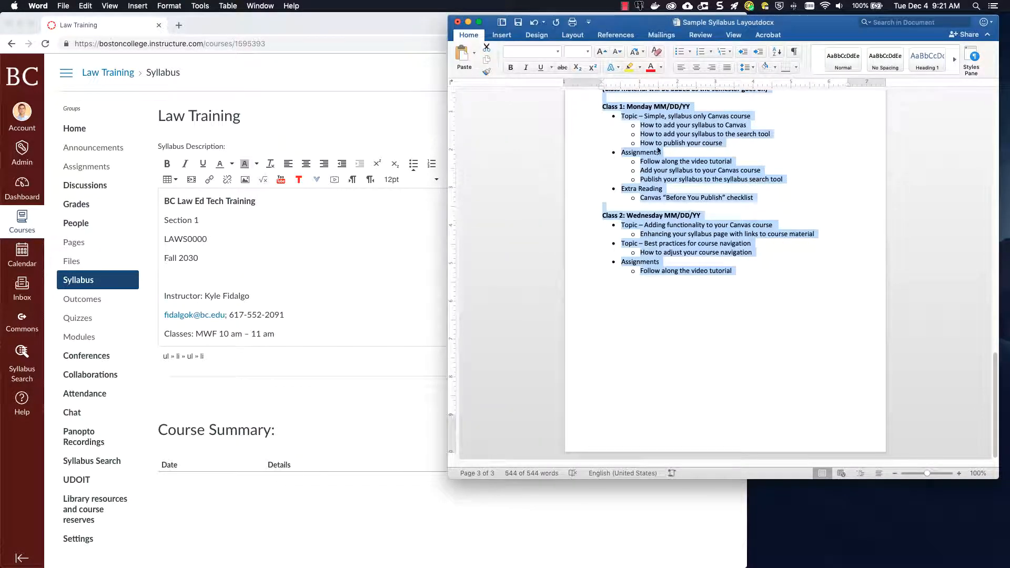
pyautogui.rightClick(670, 237)
pyautogui.click(688, 250)
pyautogui.click(314, 248)
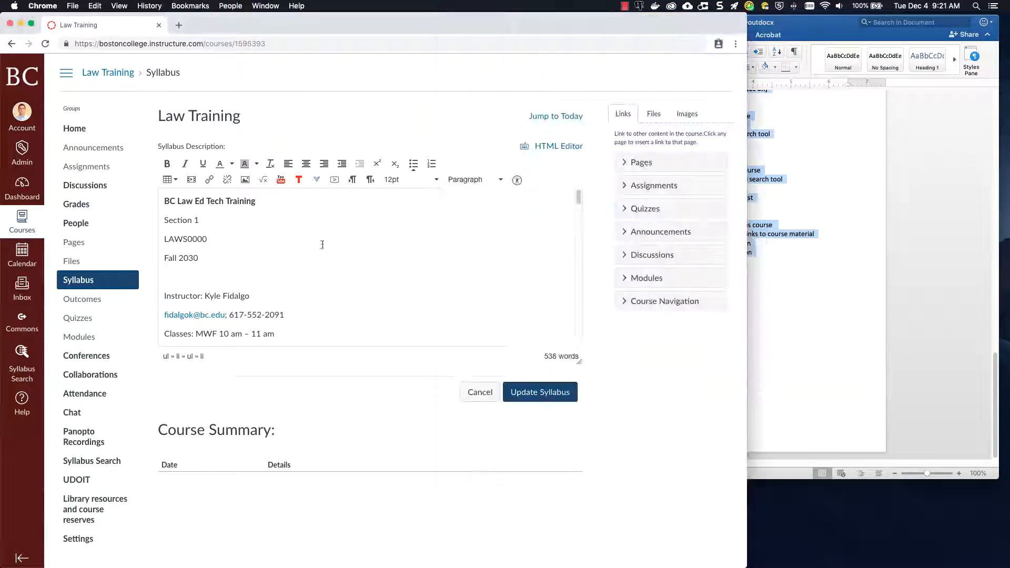
pyautogui.rightClick(304, 246)
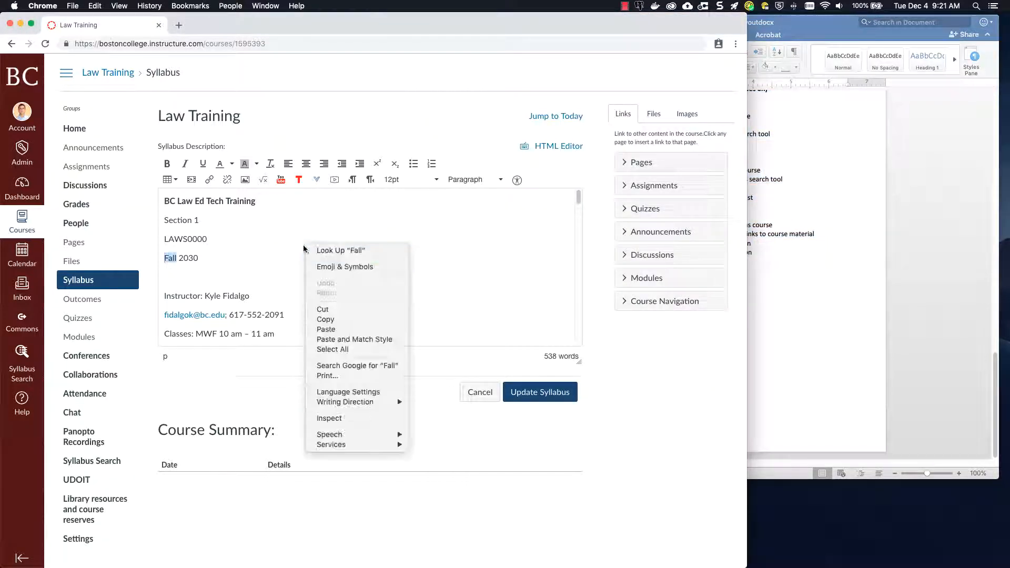
pyautogui.click(237, 247)
pyautogui.click(311, 277)
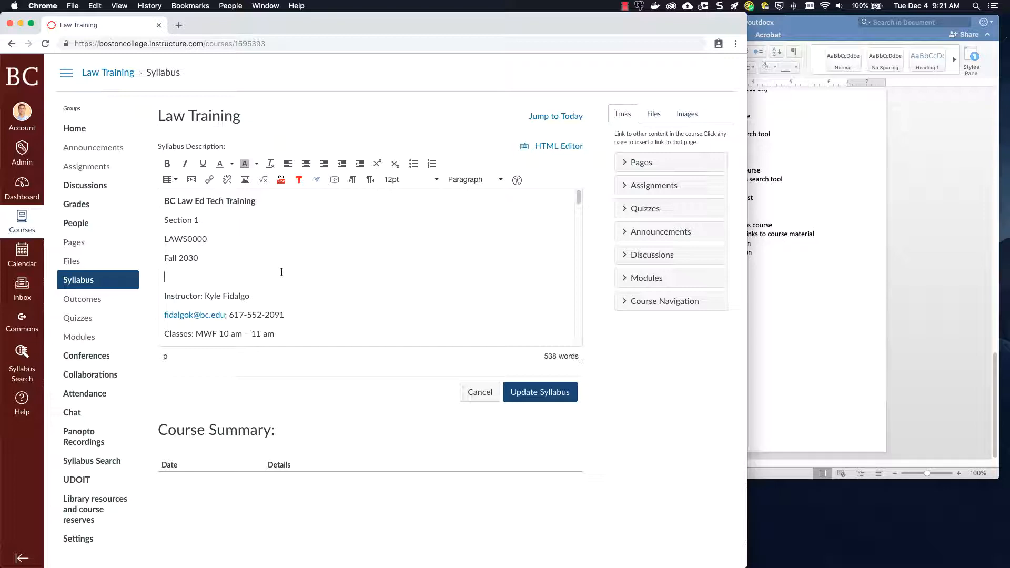
# Step: Check the heading layout in the Word document and center the syllabus description's lines from BC Law Ed Tech Training through Fall 2030
pyautogui.click(876, 286)
pyautogui.press('super+a')
pyautogui.scroll(15, 812, 299)
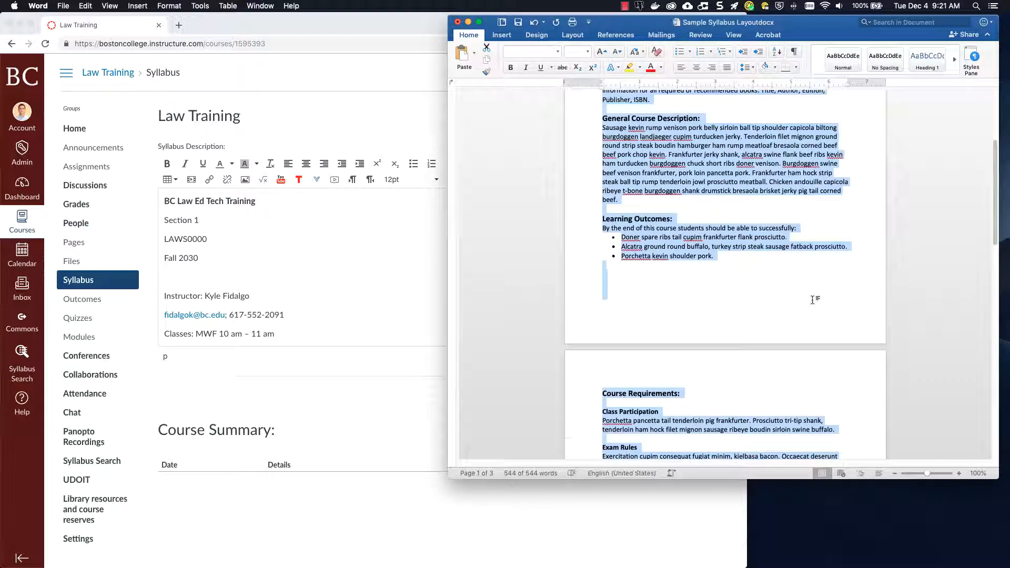
pyautogui.scroll(5, 812, 298)
pyautogui.click(762, 293)
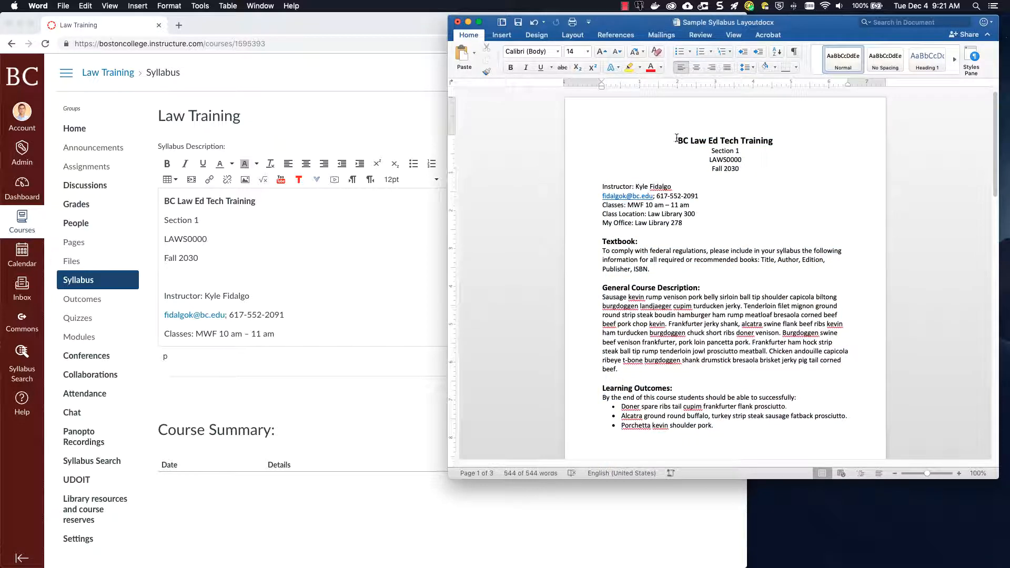
pyautogui.moveTo(678, 139); pyautogui.dragTo(745, 174)
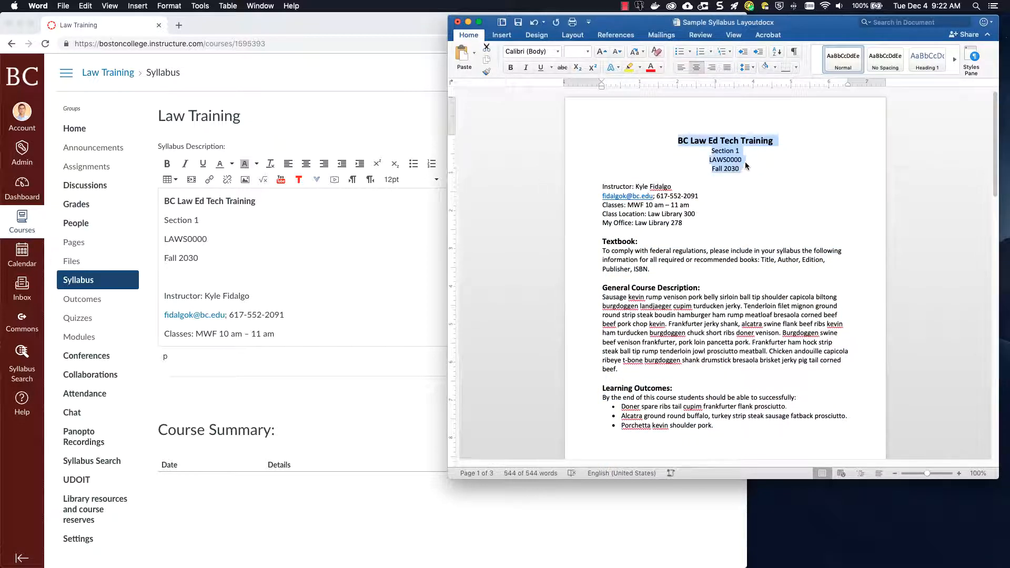
pyautogui.click(335, 278)
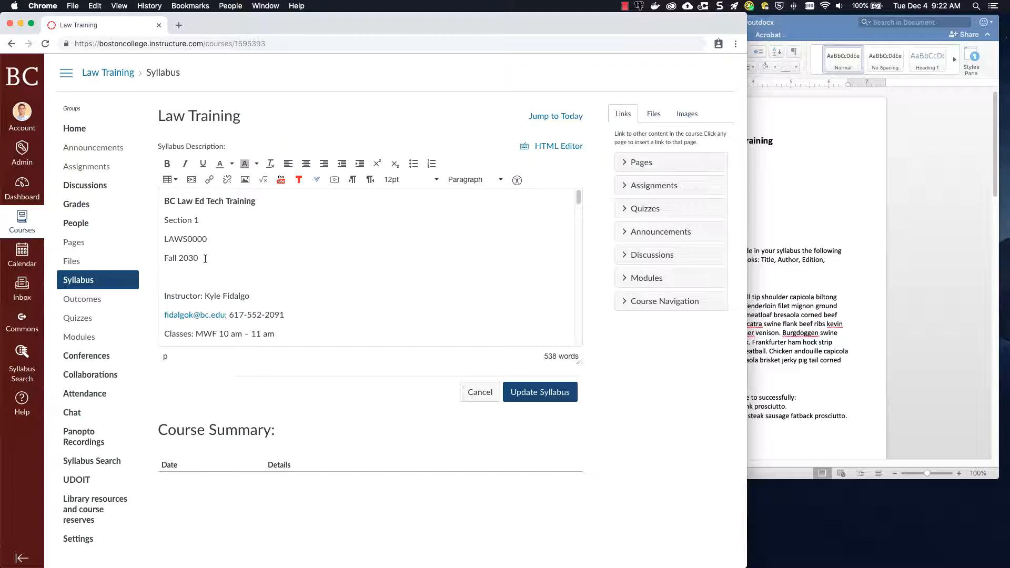
pyautogui.moveTo(205, 258); pyautogui.dragTo(152, 203)
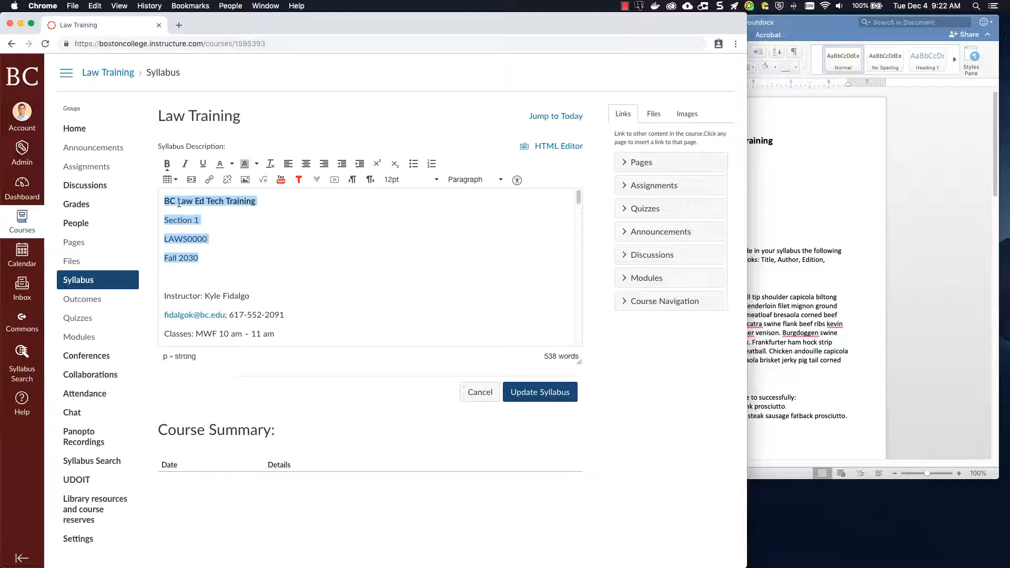
pyautogui.click(307, 167)
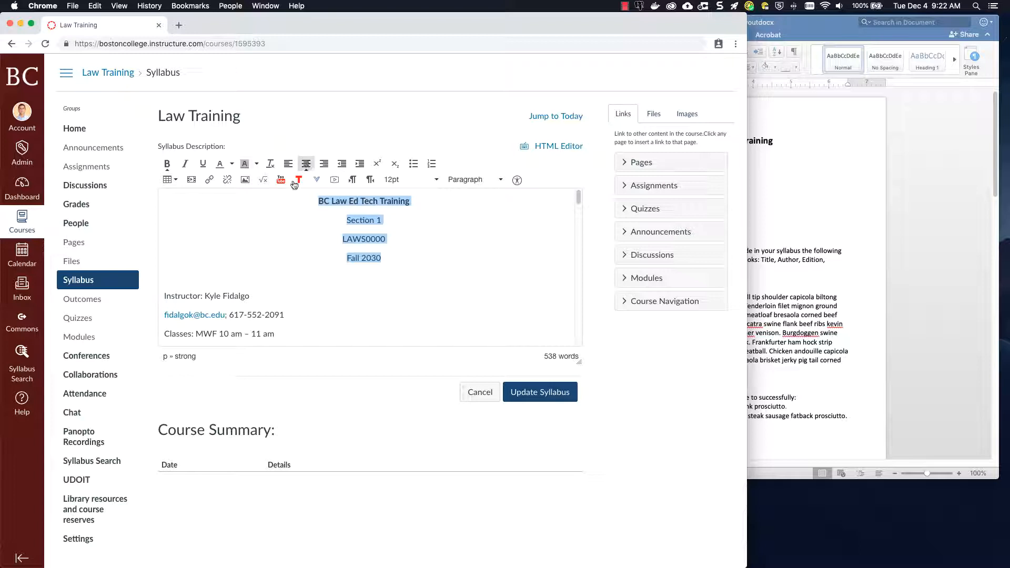
# Step: Delete the extra blank lines between the Learning Outcomes list and the Course Requirements heading, leaving a single empty line
pyautogui.scroll(-5, 437, 279)
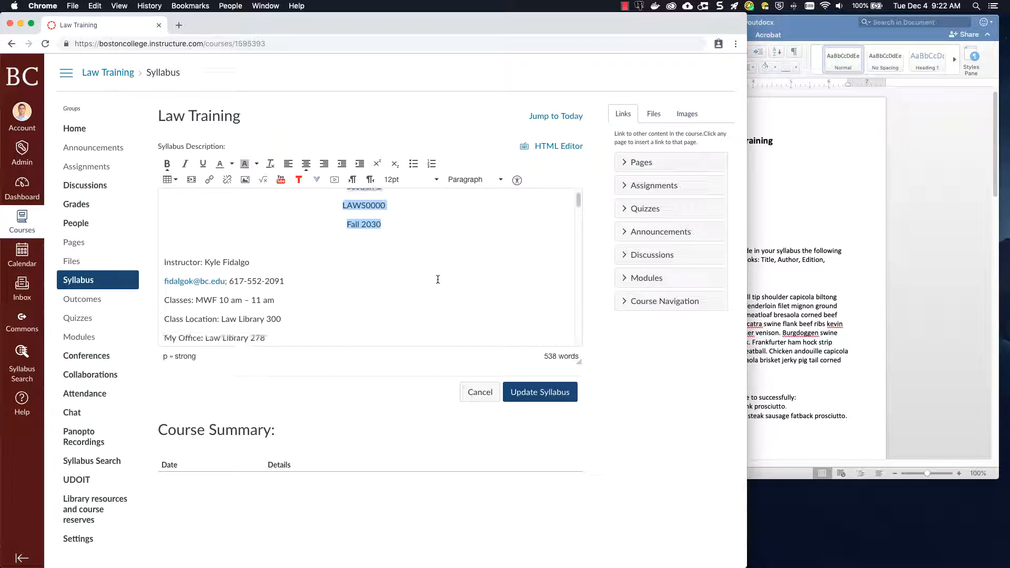
pyautogui.scroll(-3, 436, 278)
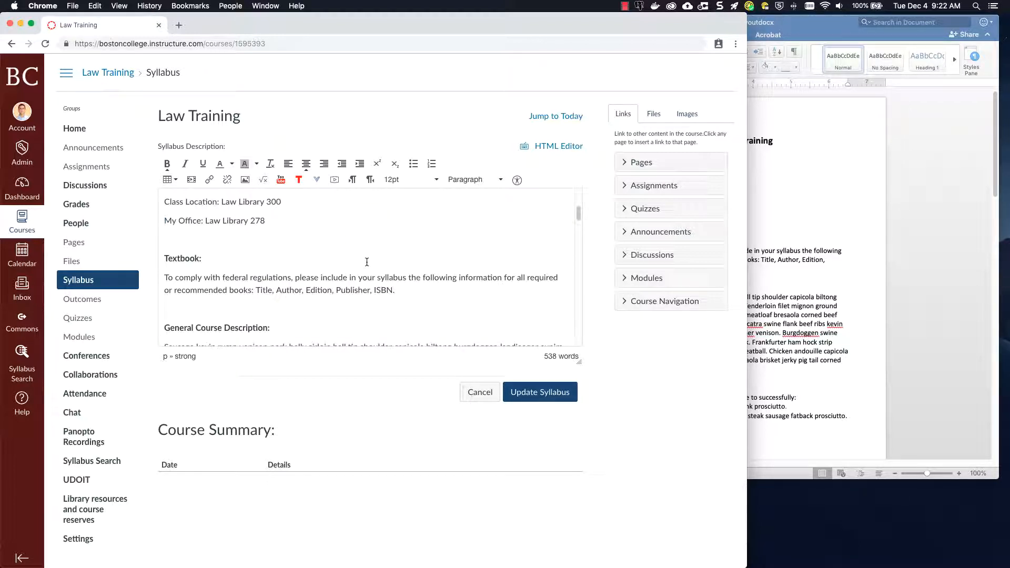
pyautogui.scroll(-10, 375, 263)
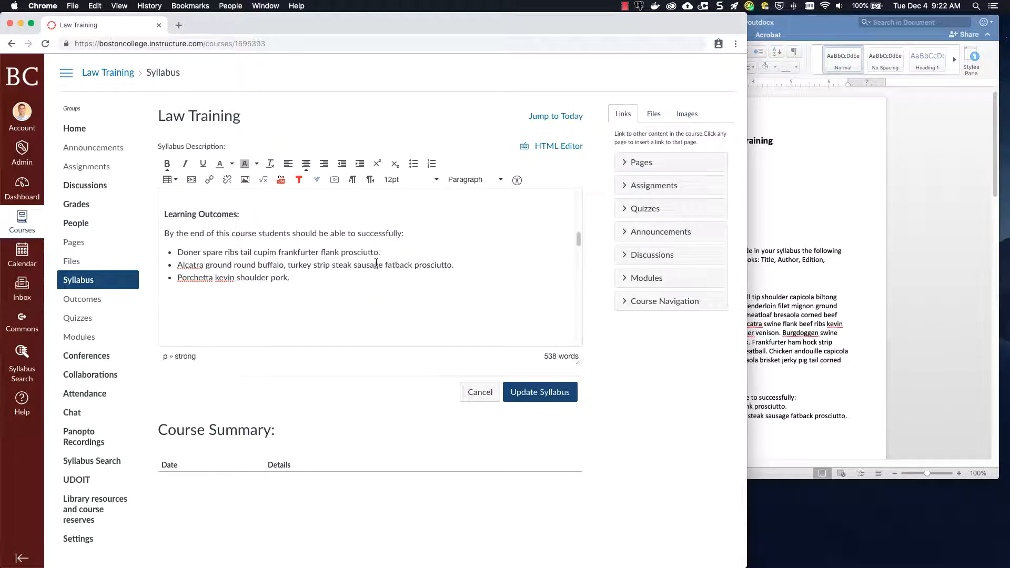
pyautogui.scroll(-1, 376, 263)
pyautogui.moveTo(199, 237); pyautogui.dragTo(190, 273)
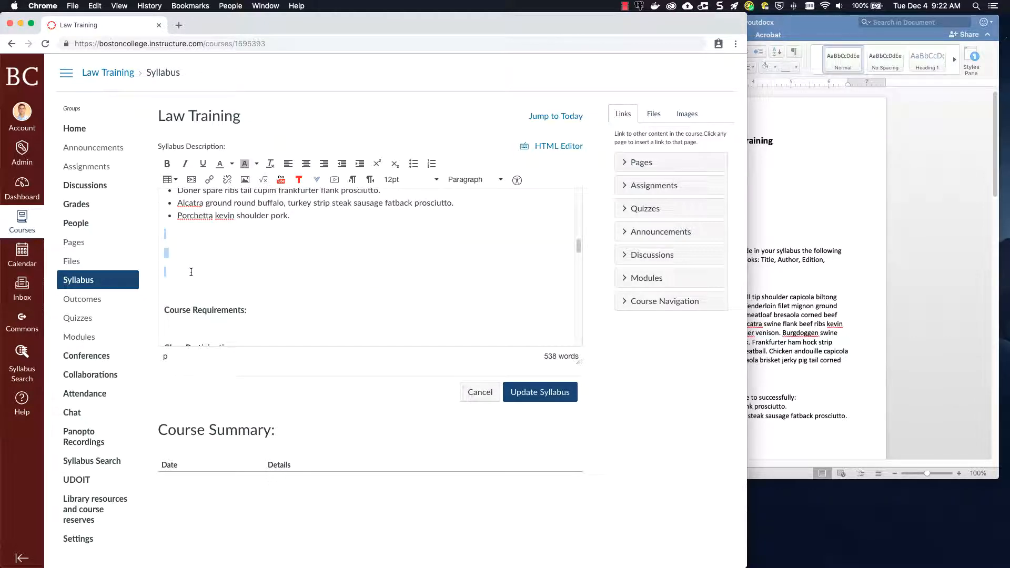
pyautogui.press('BackSpace')
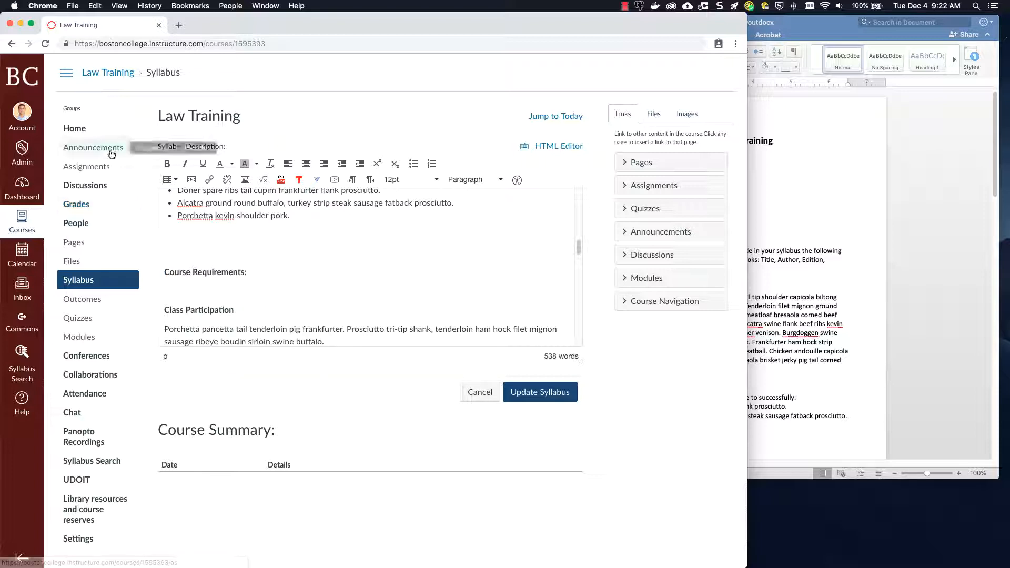
pyautogui.moveTo(171, 247)
pyautogui.mouseDown()
pyautogui.moveTo(169, 235)
pyautogui.moveTo(169, 256)
pyautogui.moveTo(171, 235)
pyautogui.mouseUp()
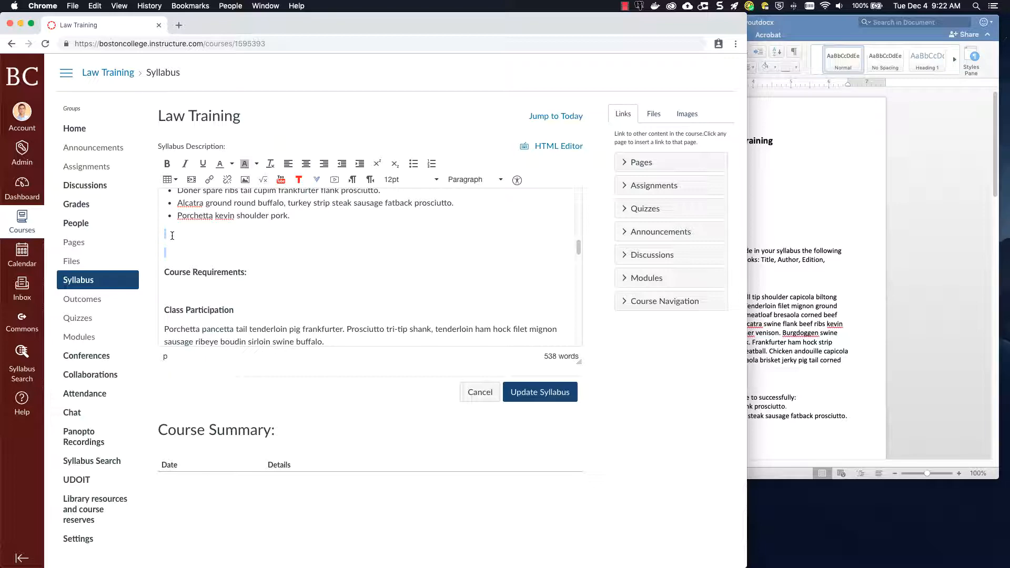
pyautogui.press('BackSpace')
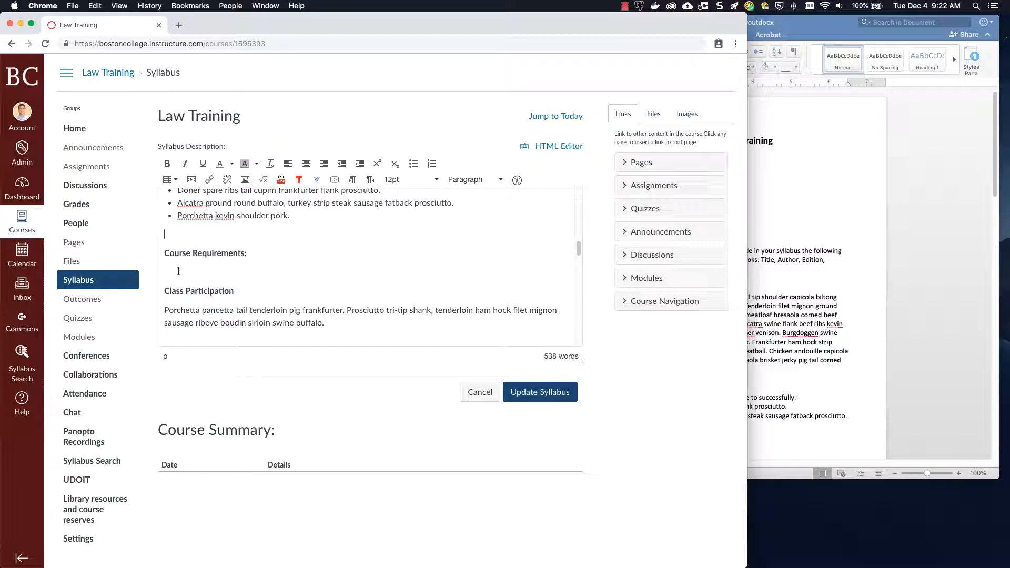
# Step: Check the remaining syllabus description through the Class 2 schedule for spacing and save the updated syllabus
pyautogui.scroll(-10, 305, 270)
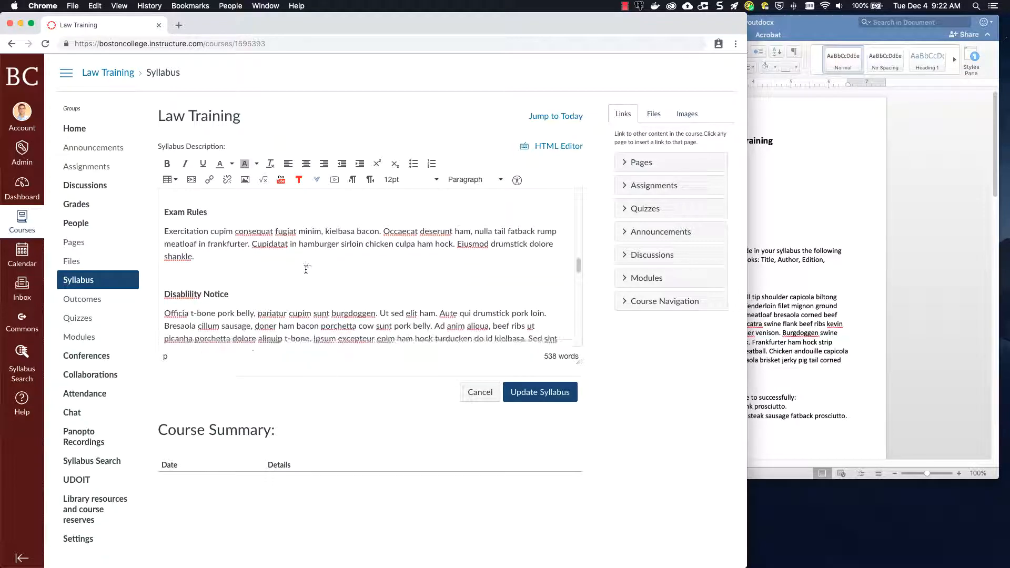
pyautogui.scroll(-10, 306, 269)
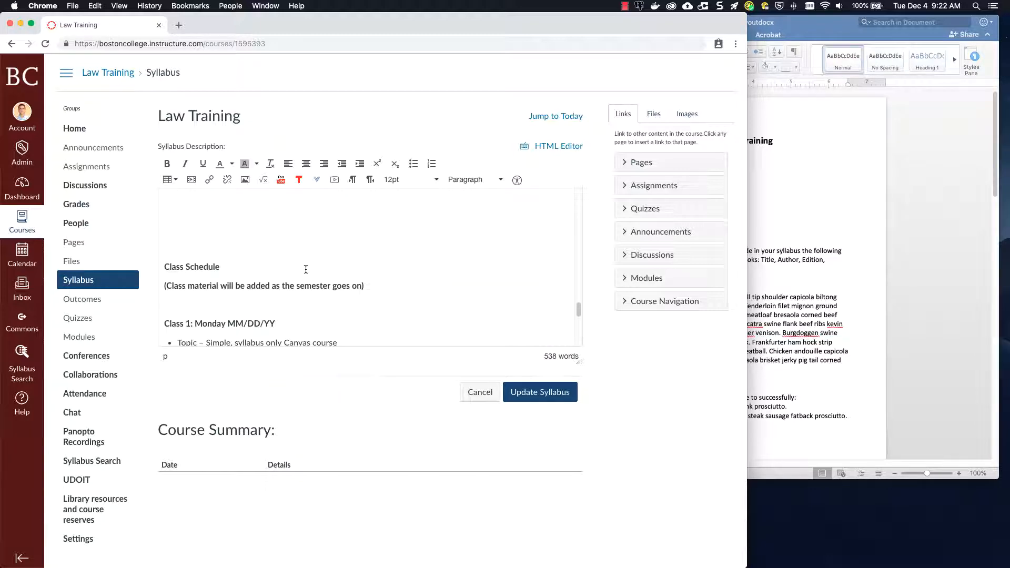
pyautogui.scroll(-5, 305, 269)
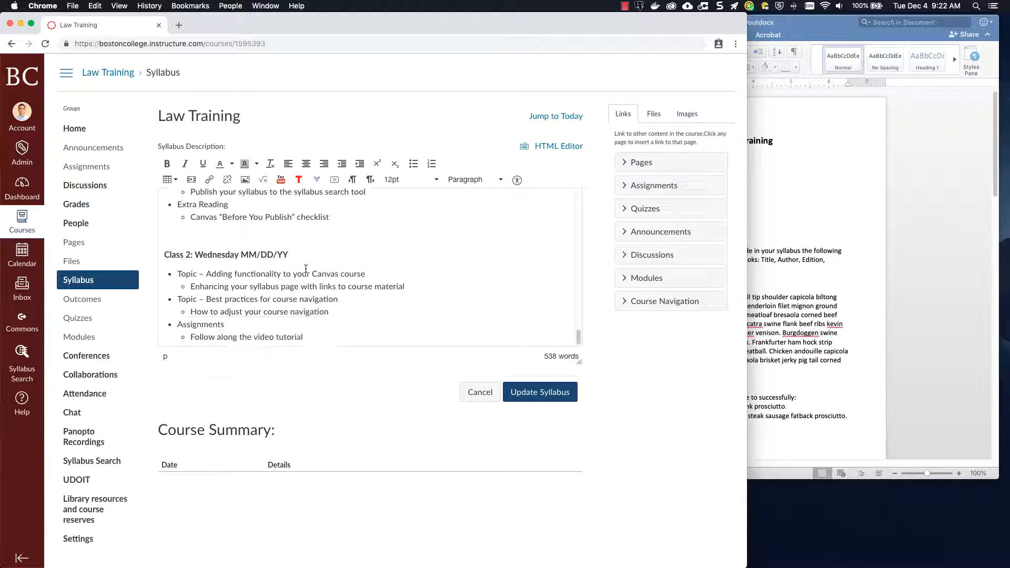
pyautogui.scroll(15, 306, 269)
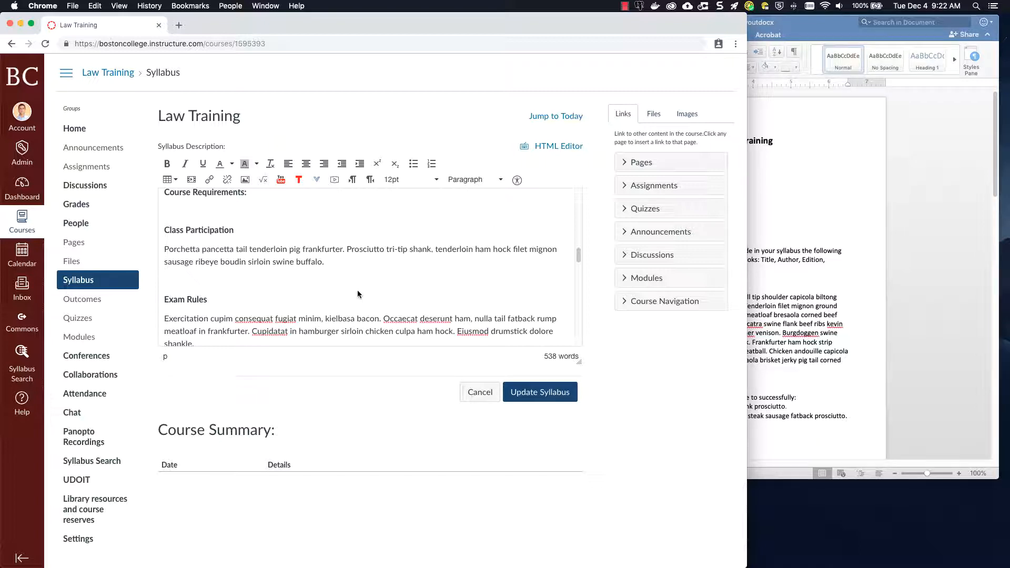
pyautogui.scroll(6, 340, 288)
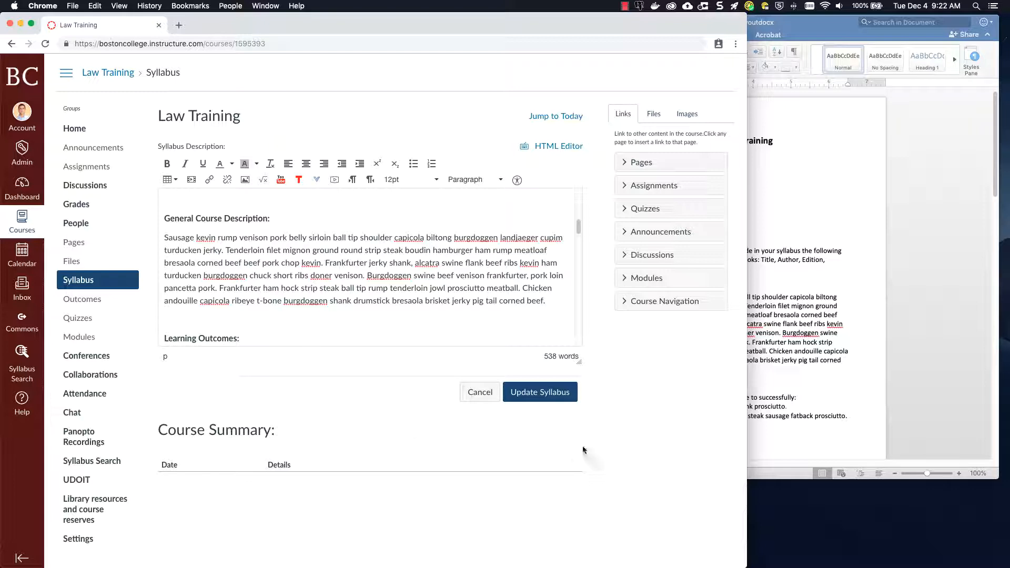
pyautogui.click(555, 396)
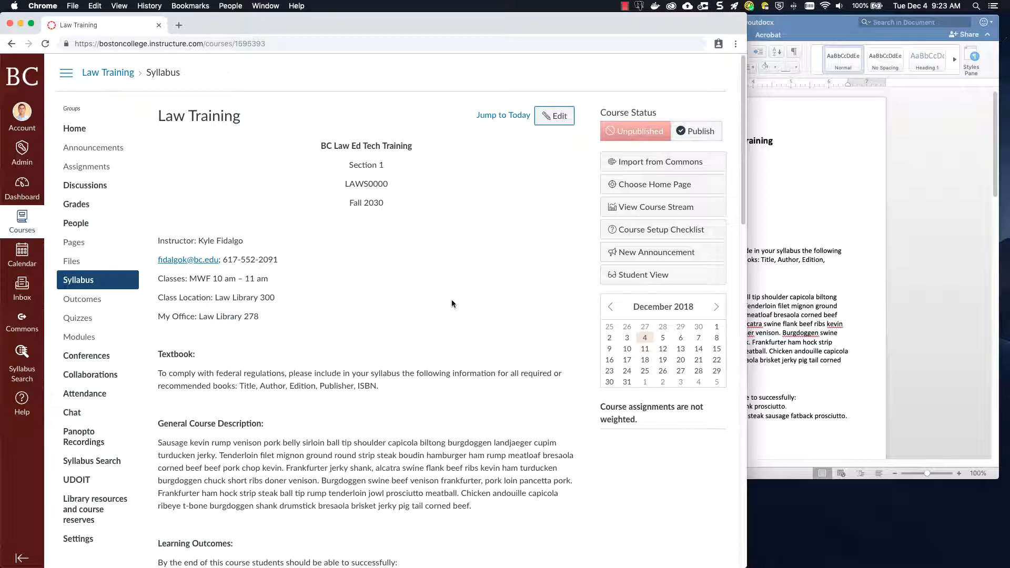
# Step: Review the saved syllabus page from the centered course heading down to the Class Schedule, and return to its beginning
pyautogui.scroll(-5, 456, 305)
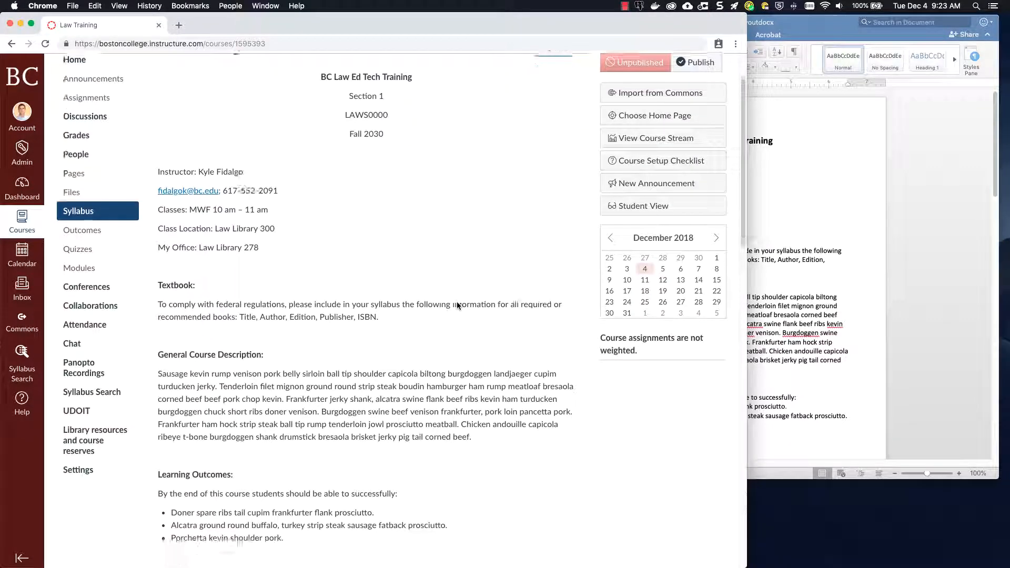
pyautogui.scroll(-15, 457, 304)
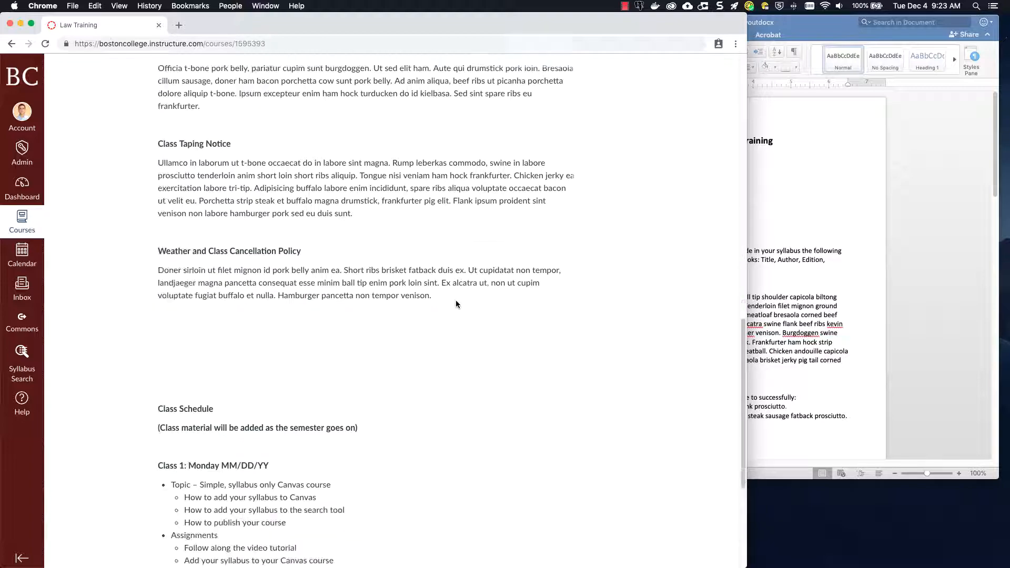
pyautogui.moveTo(744, 422); pyautogui.dragTo(733, 112)
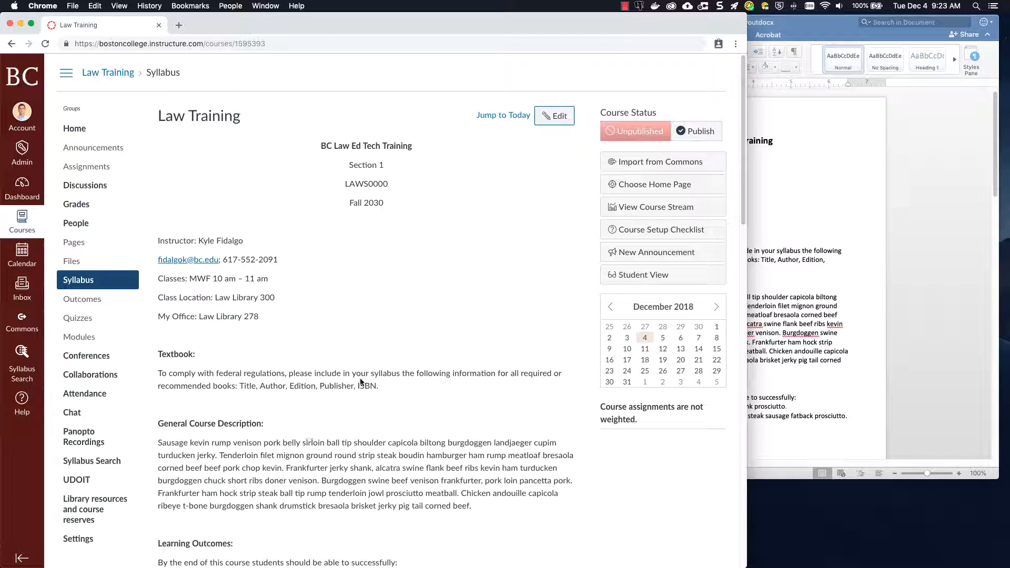
# Step: Look at the course's Syllabus Search page and its Panopto Recordings folder, and go back to Syllabus Search
pyautogui.click(108, 462)
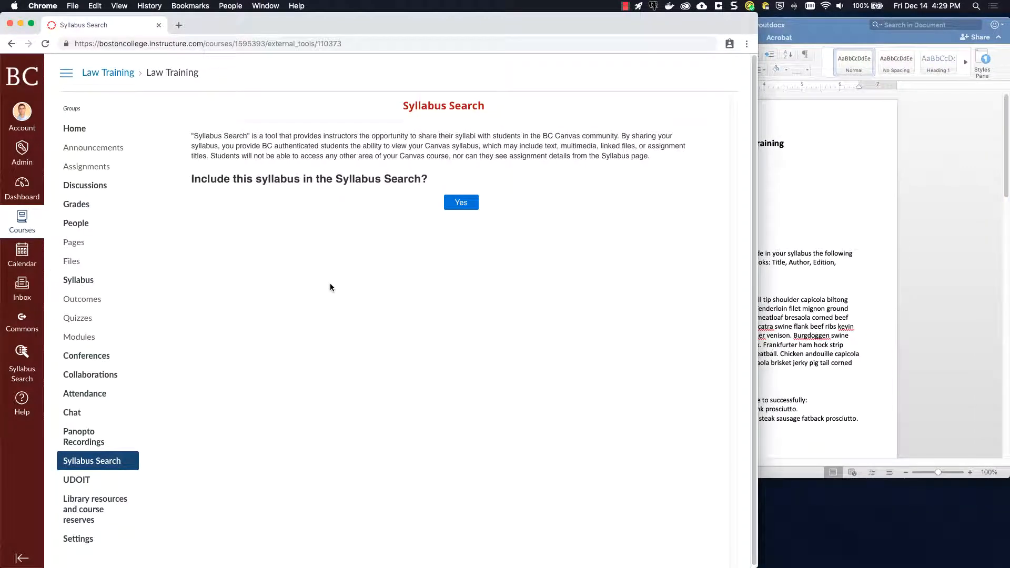
pyautogui.click(70, 436)
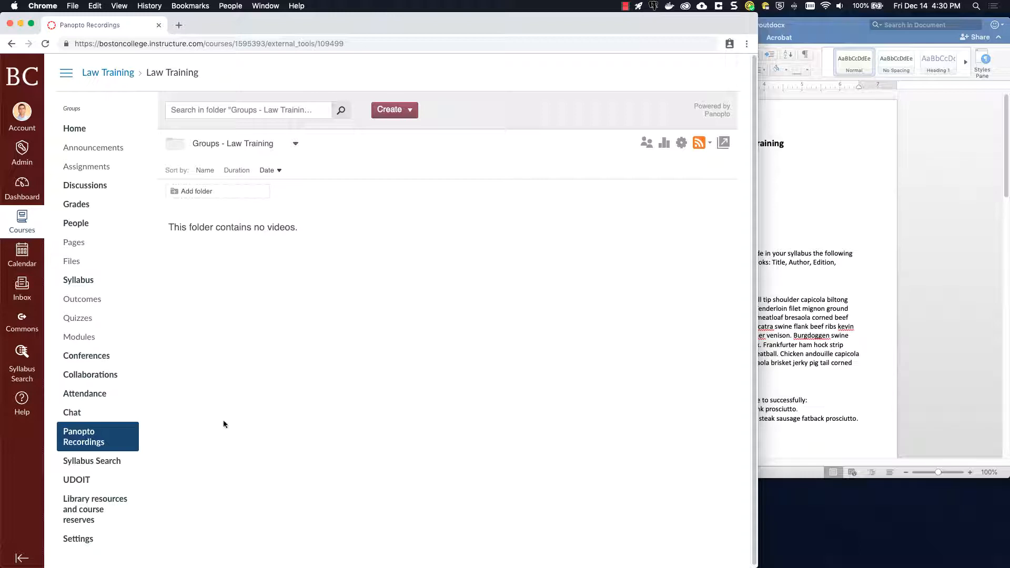
pyautogui.click(112, 466)
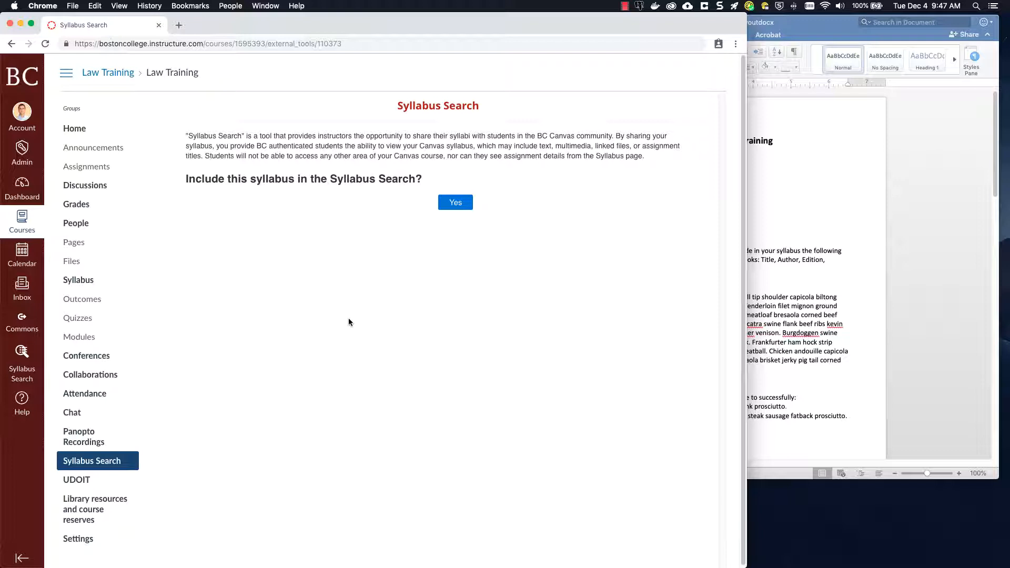
# Step: Return to the course home page and view the Class Schedule entries for Class 1 and Class 2
pyautogui.click(77, 133)
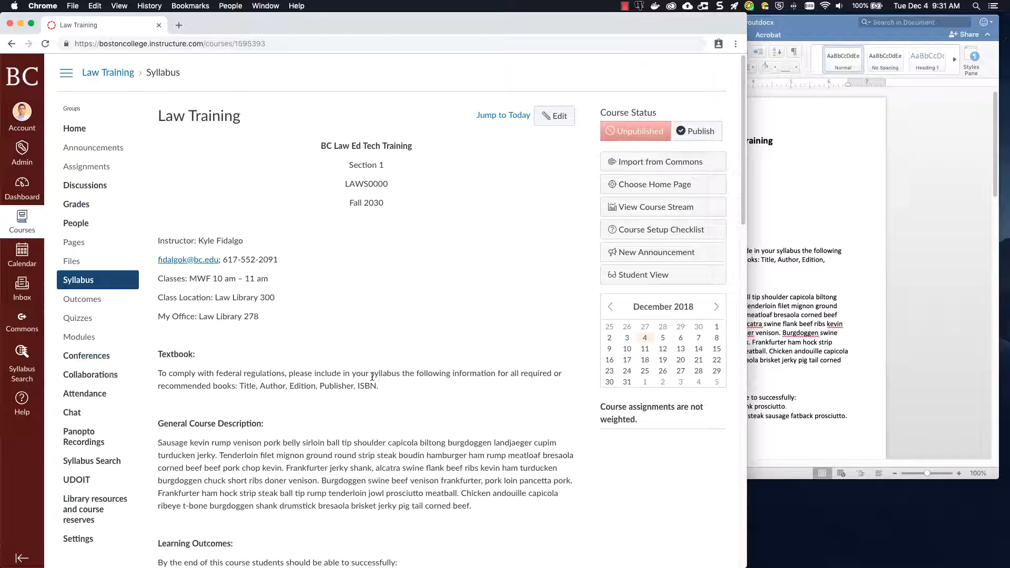
pyautogui.scroll(-15, 372, 377)
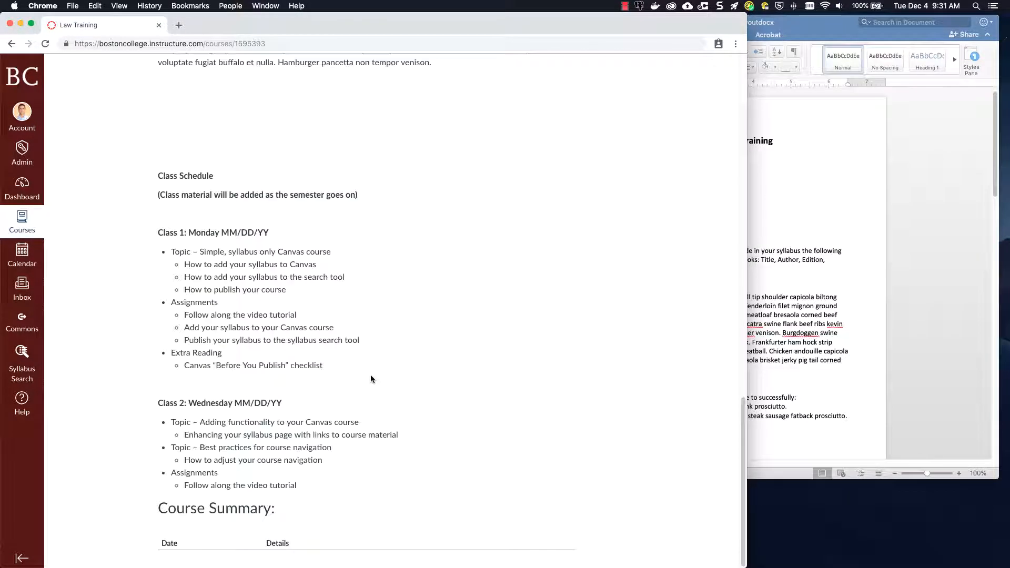